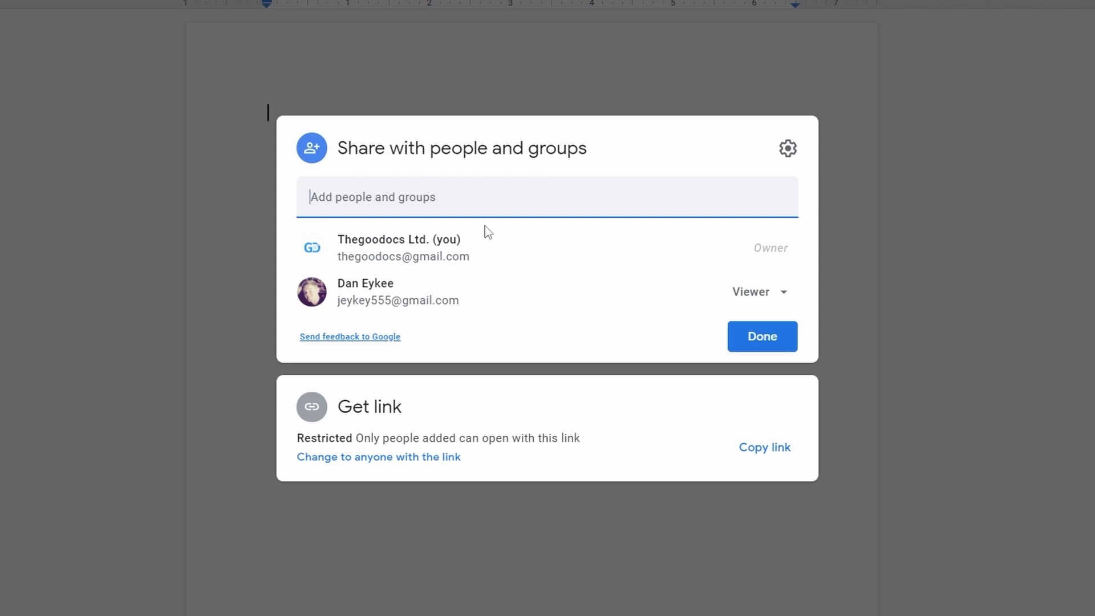
Change the existing collaborator from Viewer to Editor, save, and open link access to Anyone with the link.
mouse_move(407, 295)
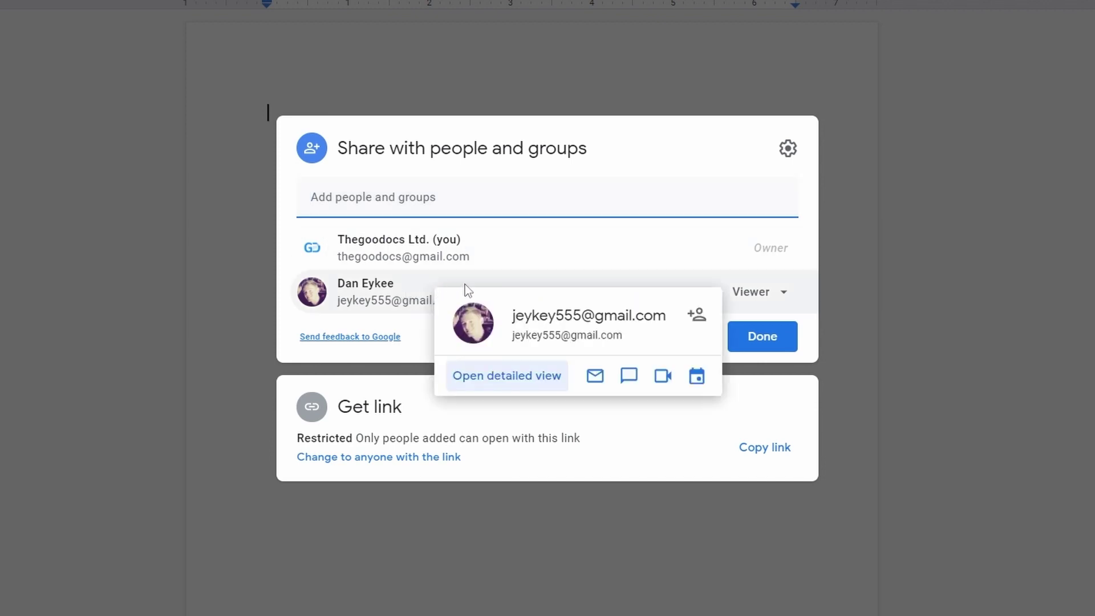
click(779, 297)
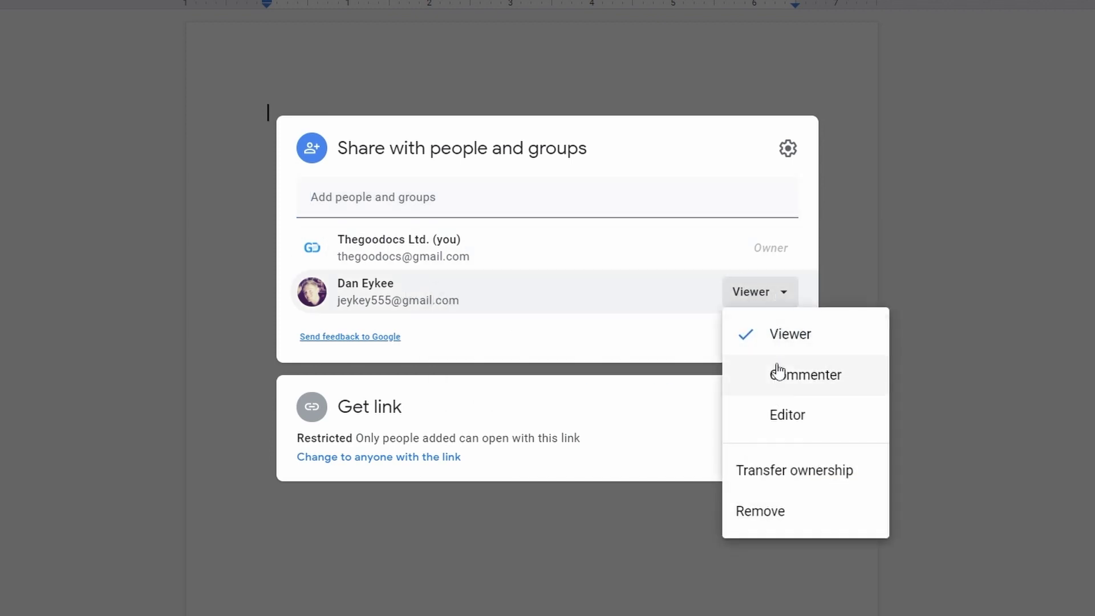
click(776, 415)
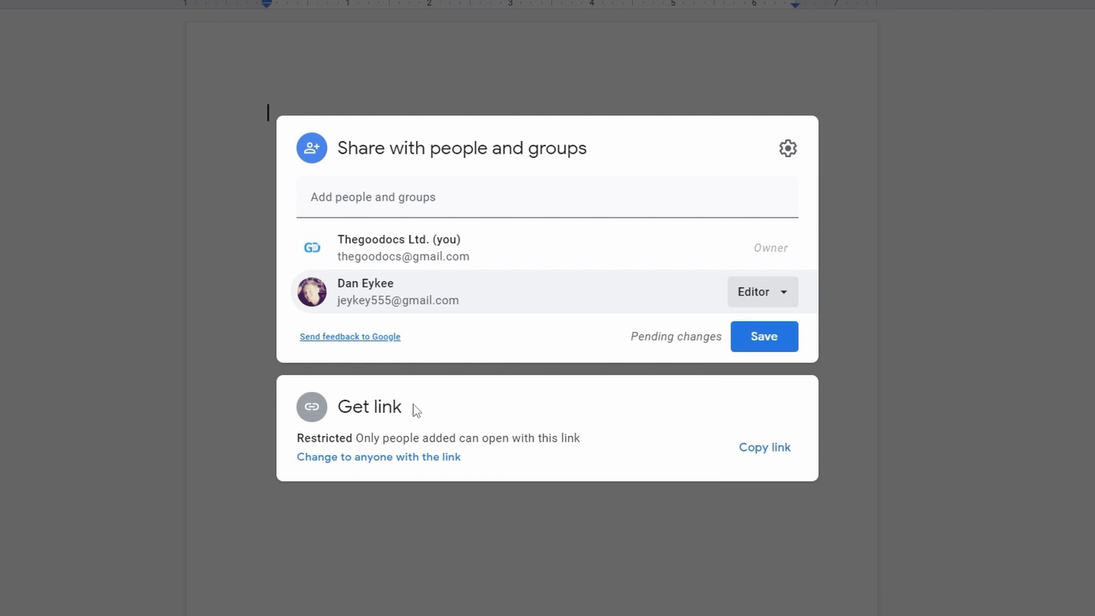
key(Return)
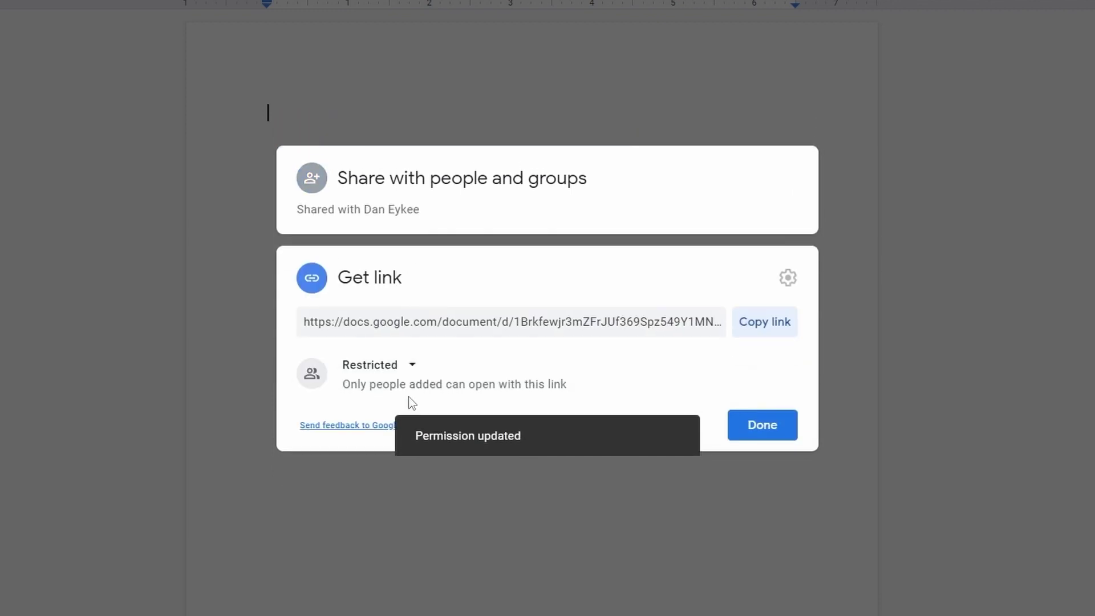
click(414, 368)
click(410, 444)
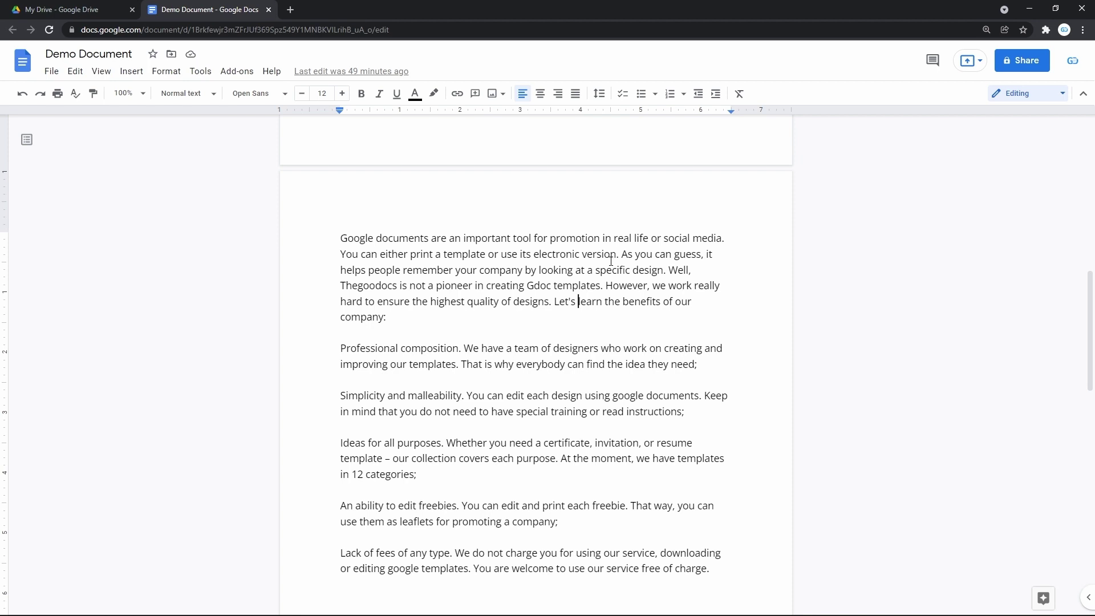
Open and close the Share dialog, then hide and restore the menu bar twice.
click(1021, 68)
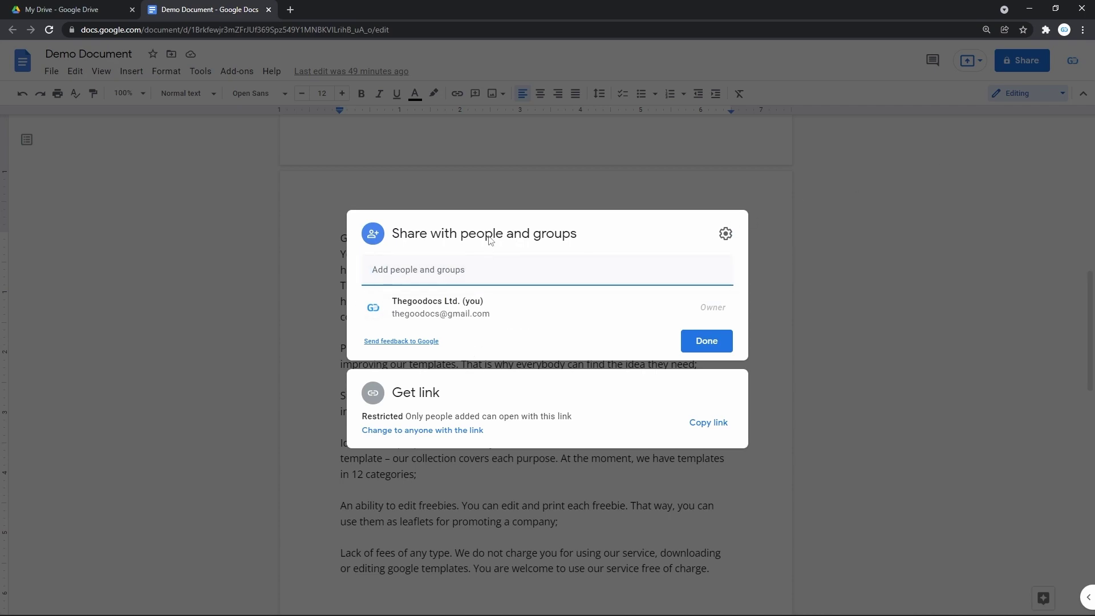
click(821, 189)
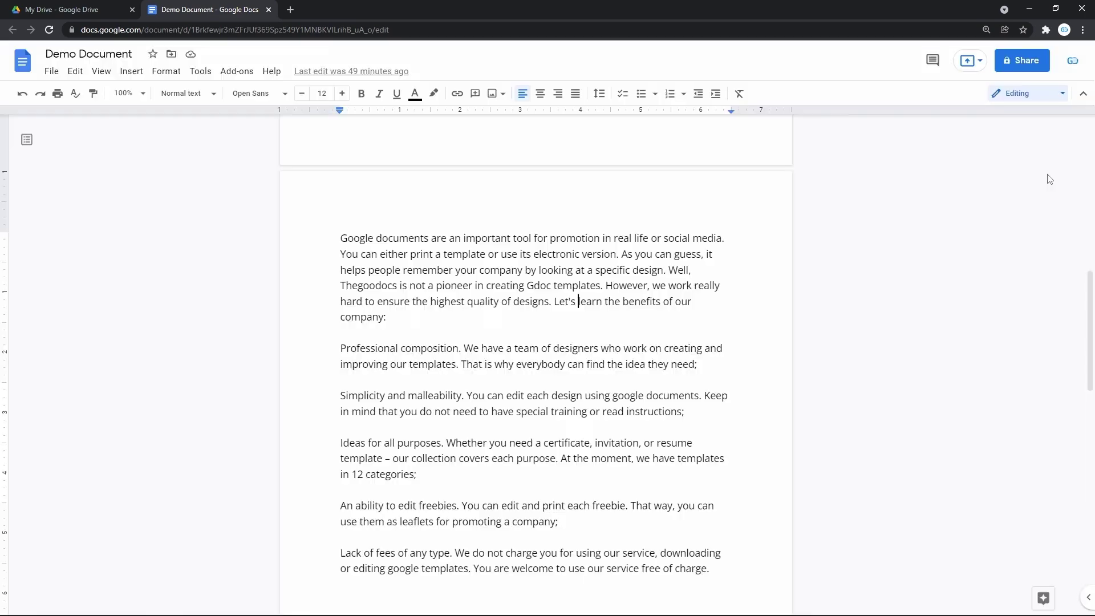
click(1082, 94)
click(1082, 55)
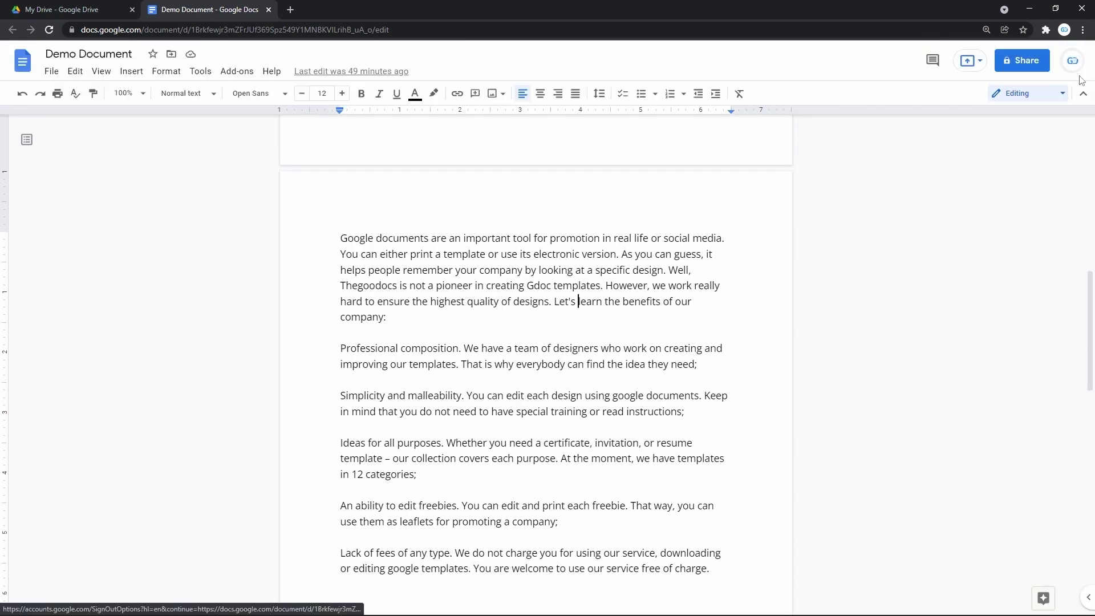
click(1082, 94)
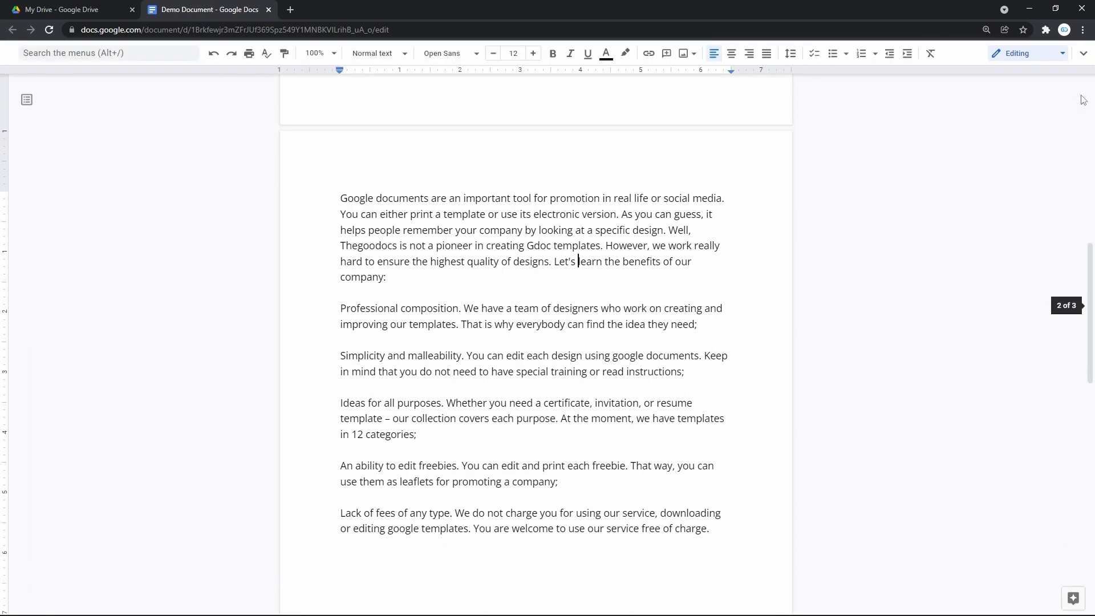
click(1085, 54)
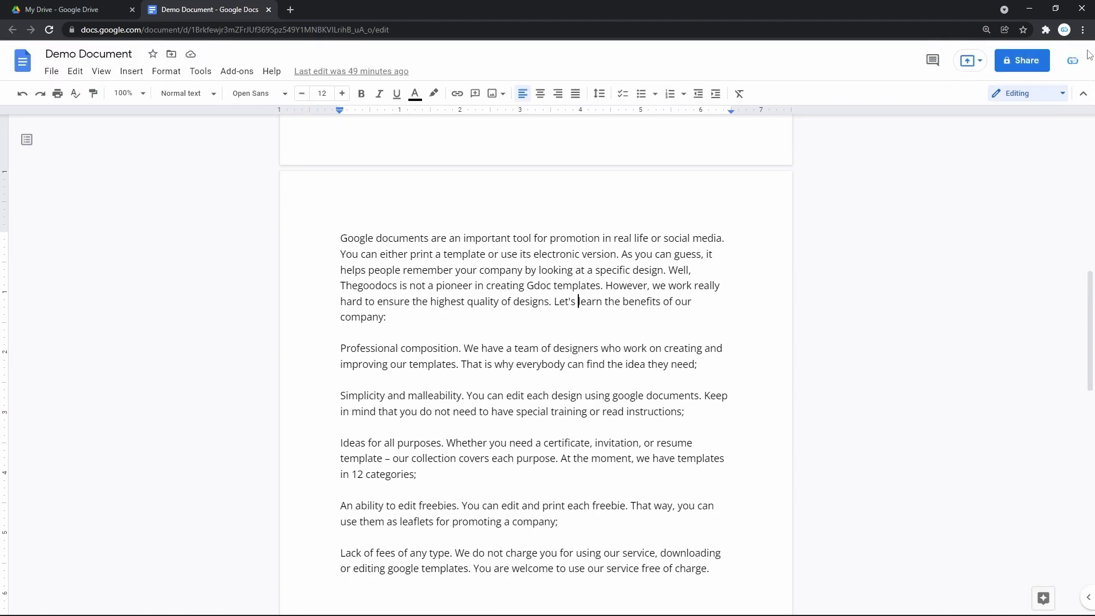
click(1028, 64)
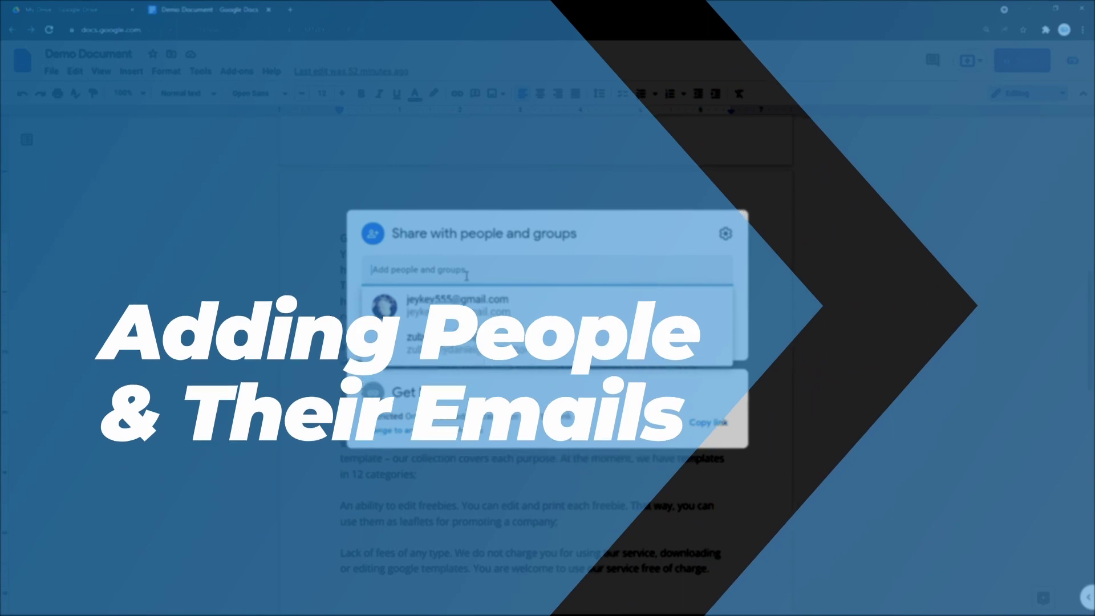
click(457, 304)
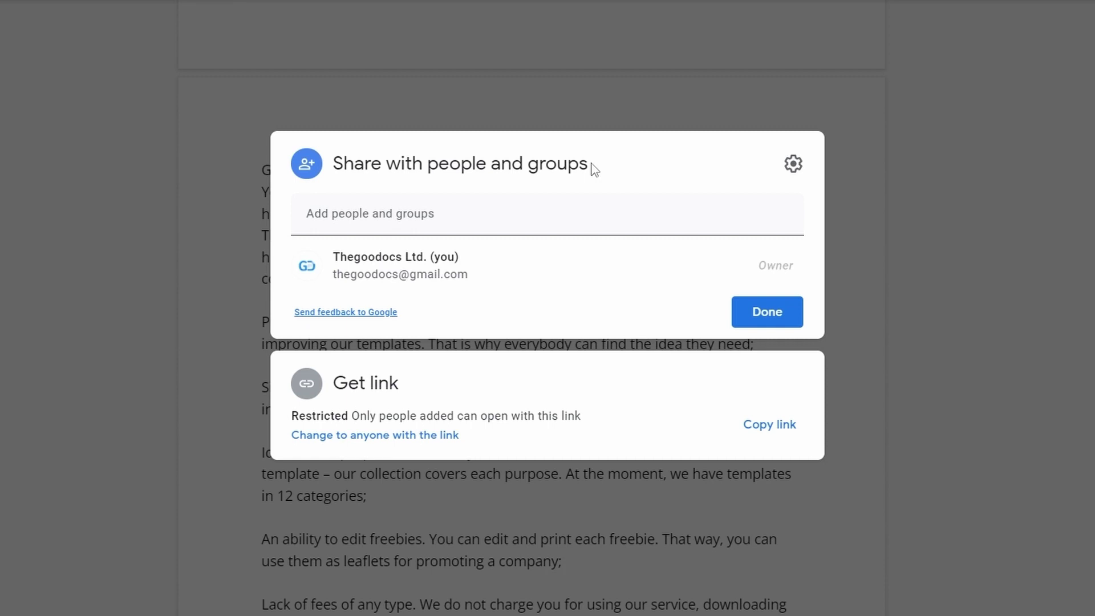
Add the collaborator's e-mail from the suggestion list, then paste in a second address.
click(436, 222)
text(jey)
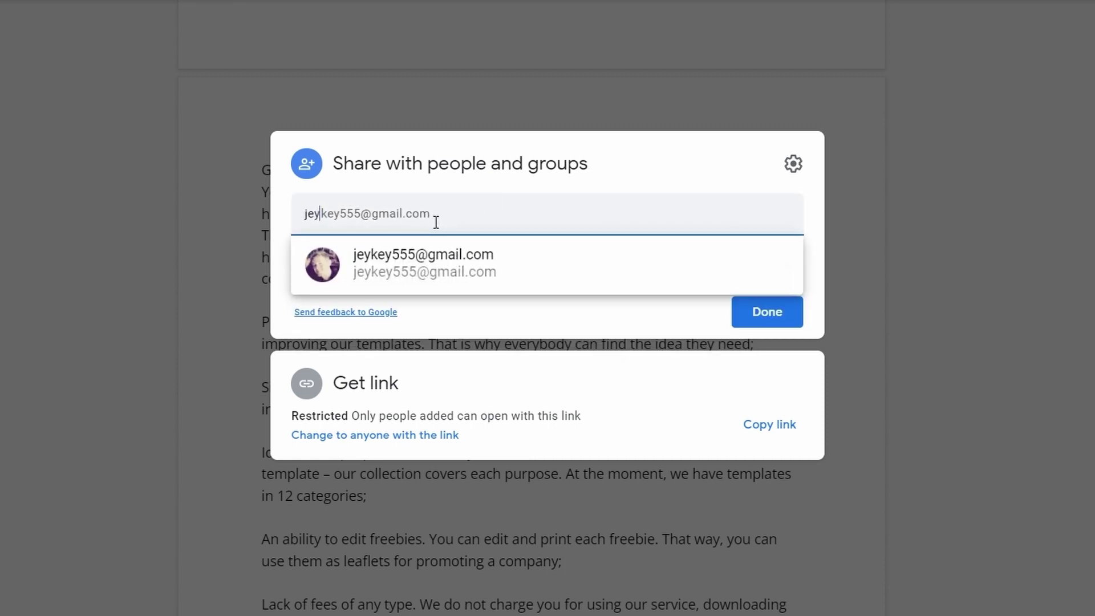
text(key555)
mouse_move(438, 273)
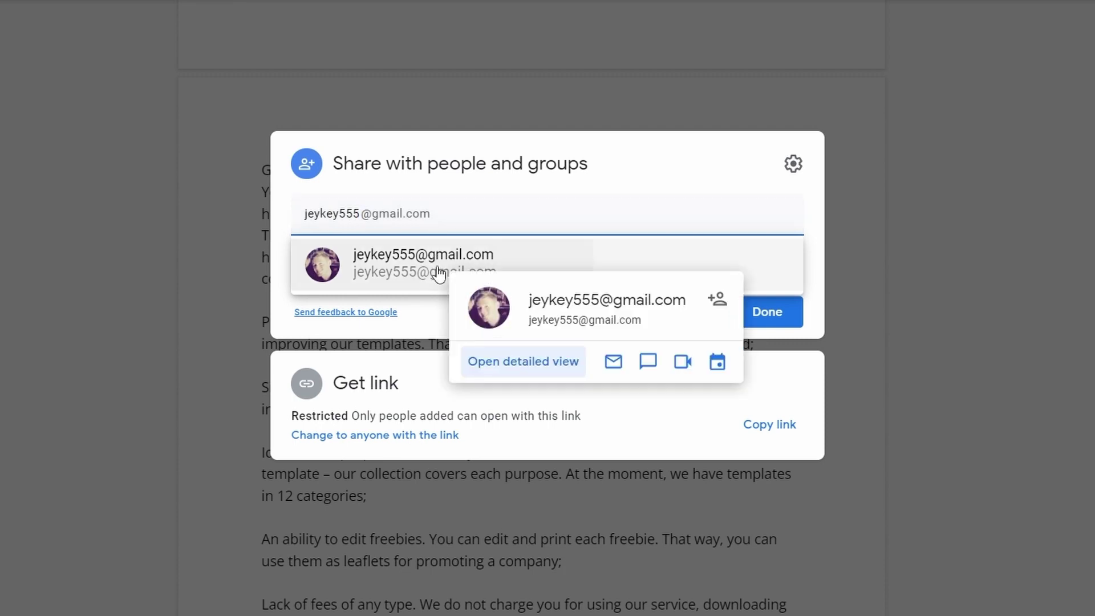
click(439, 272)
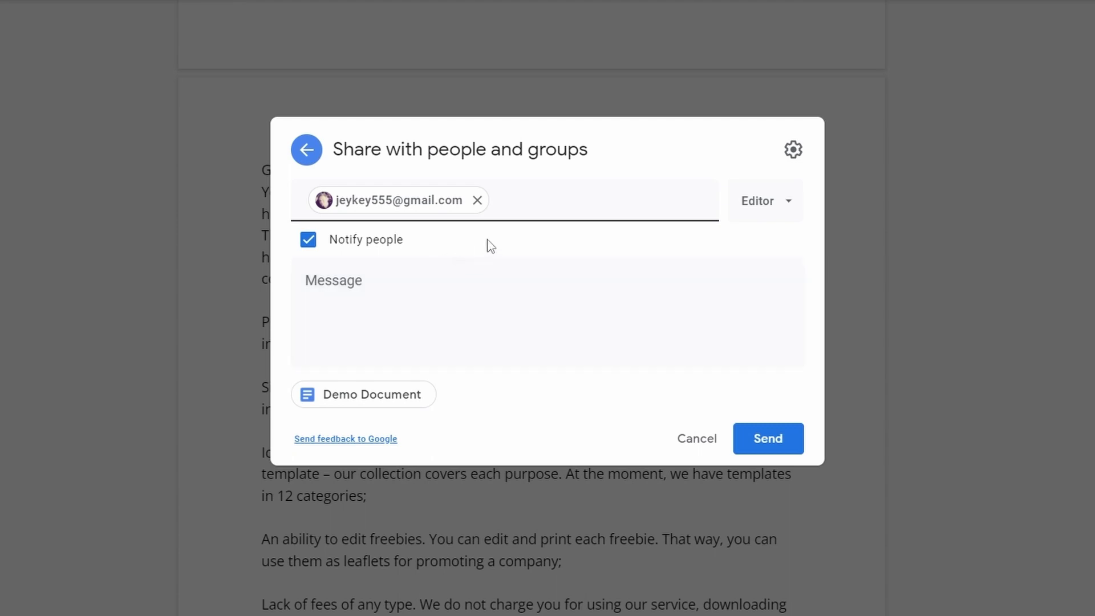
click(551, 201)
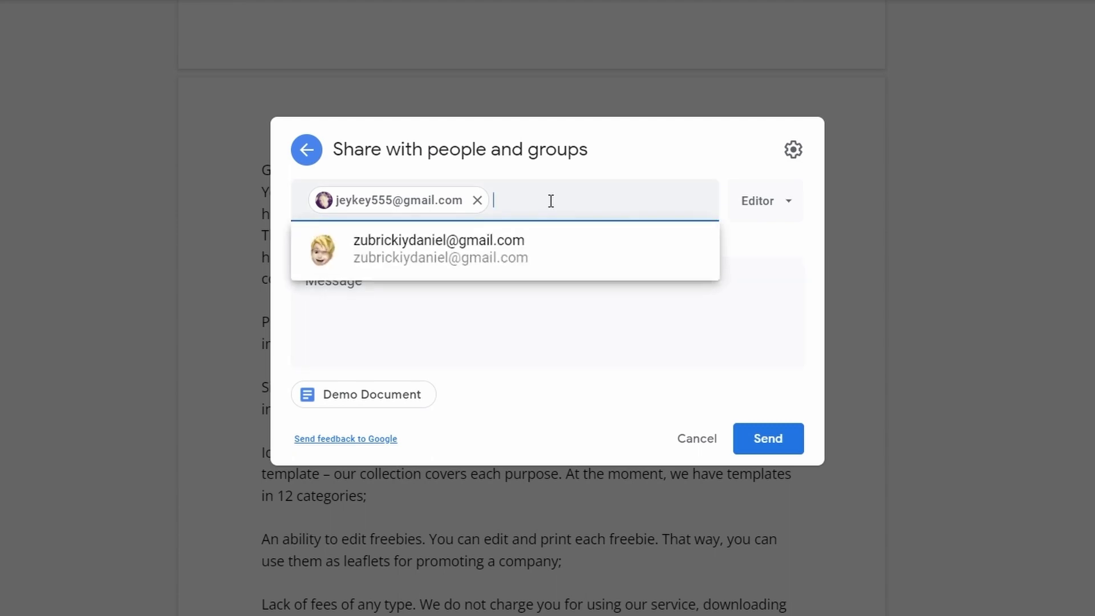
key(ctrl+v)
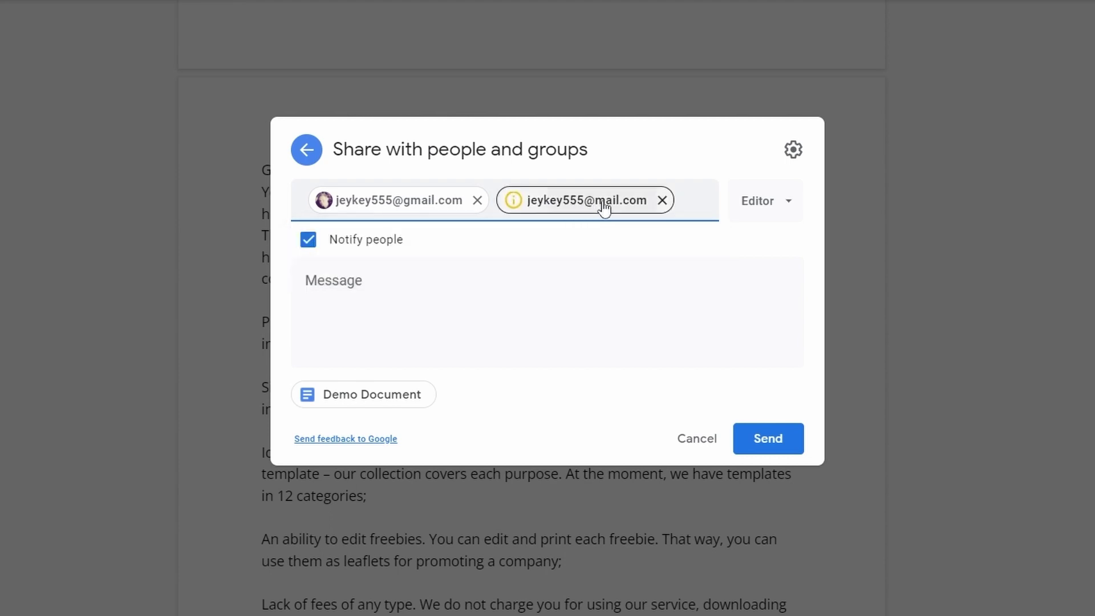
mouse_move(515, 207)
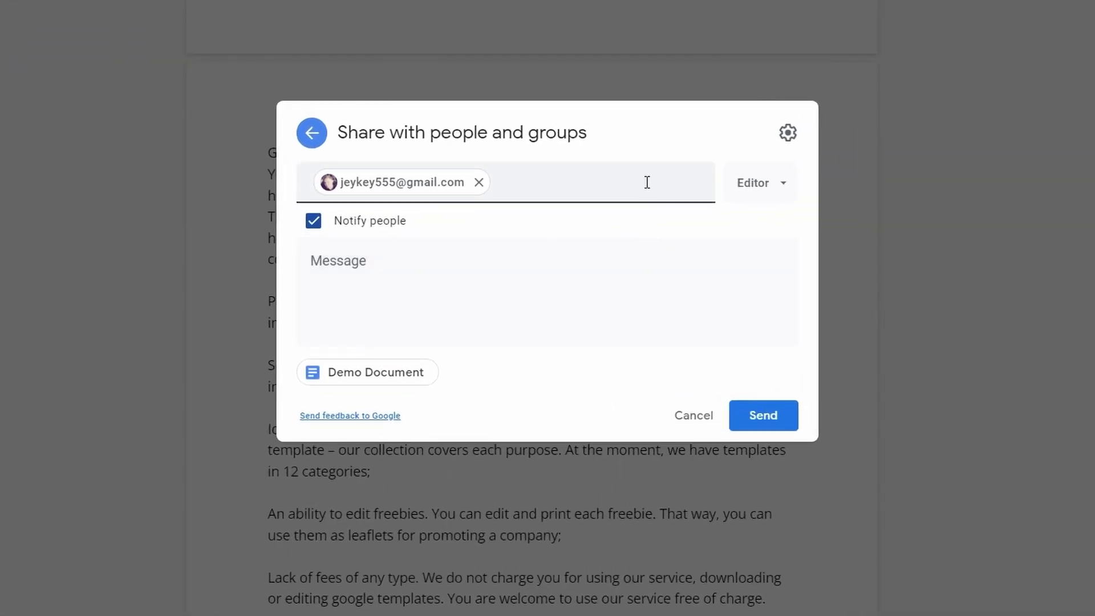
Open the role options for the single remaining invitee.
click(783, 193)
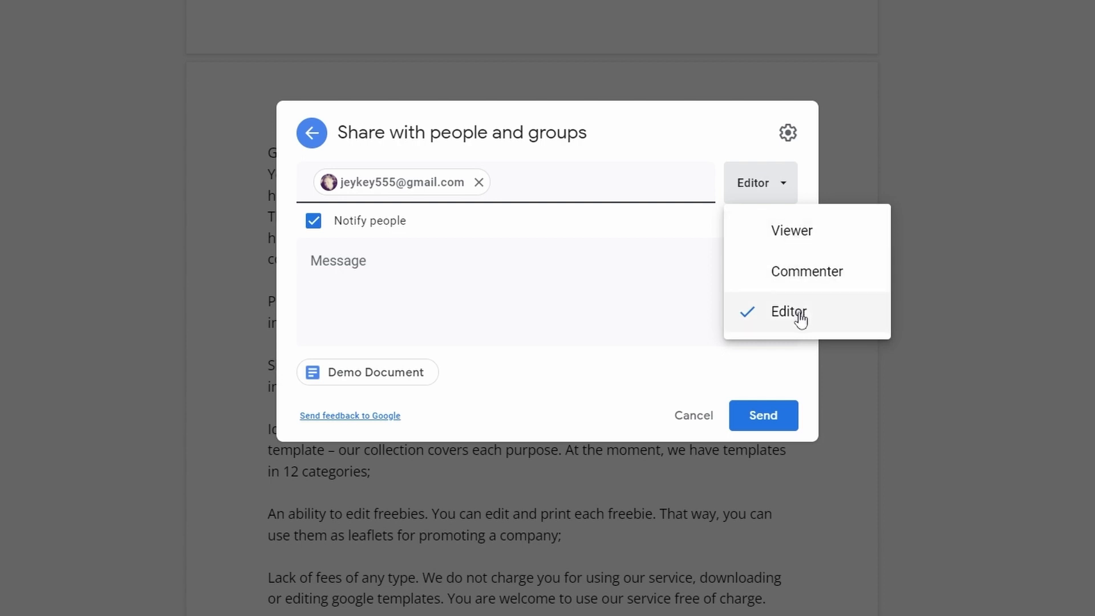
Try the invitee's role as Viewer and Commenter, then settle on Editor.
click(801, 239)
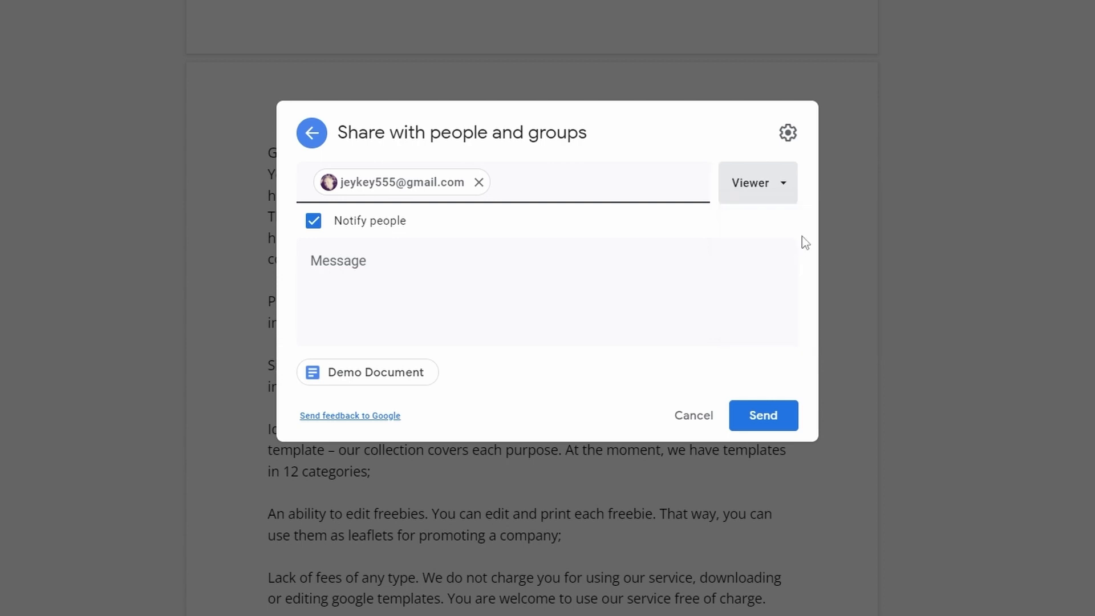
click(788, 196)
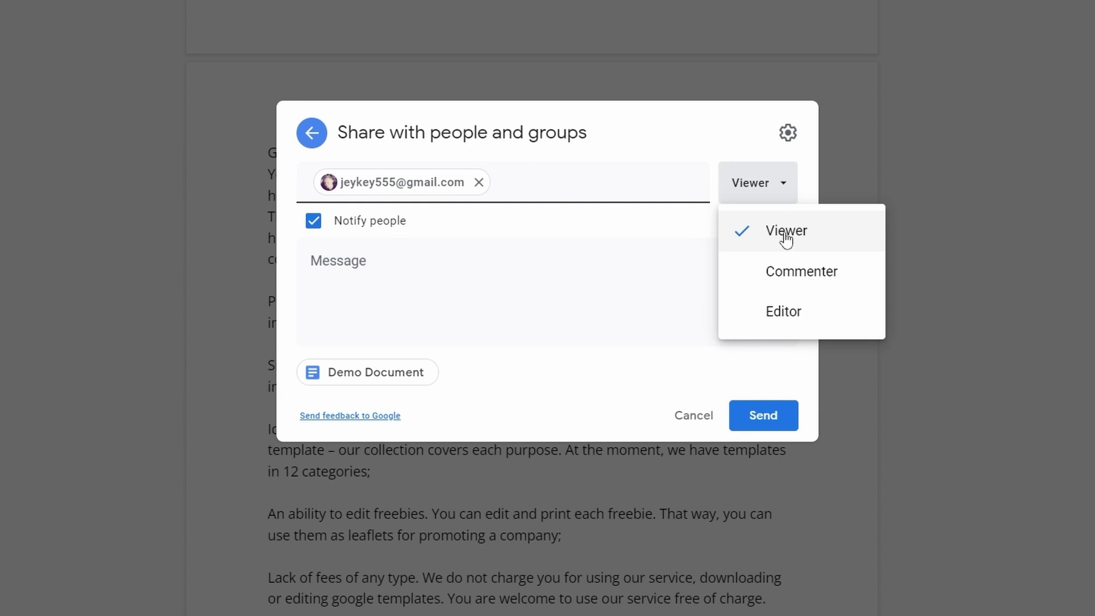
click(782, 274)
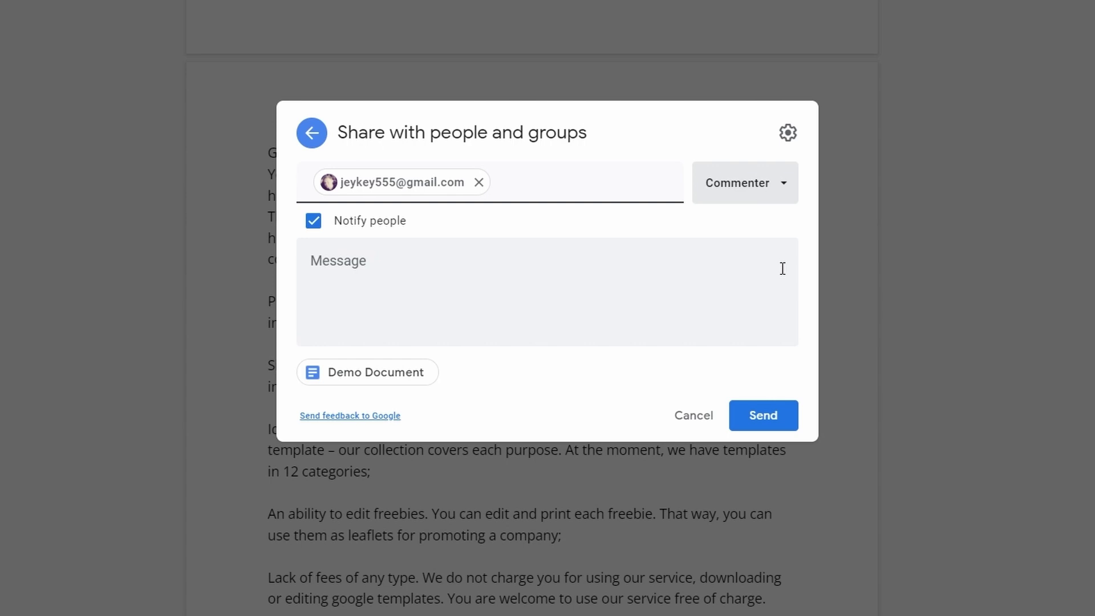
click(784, 197)
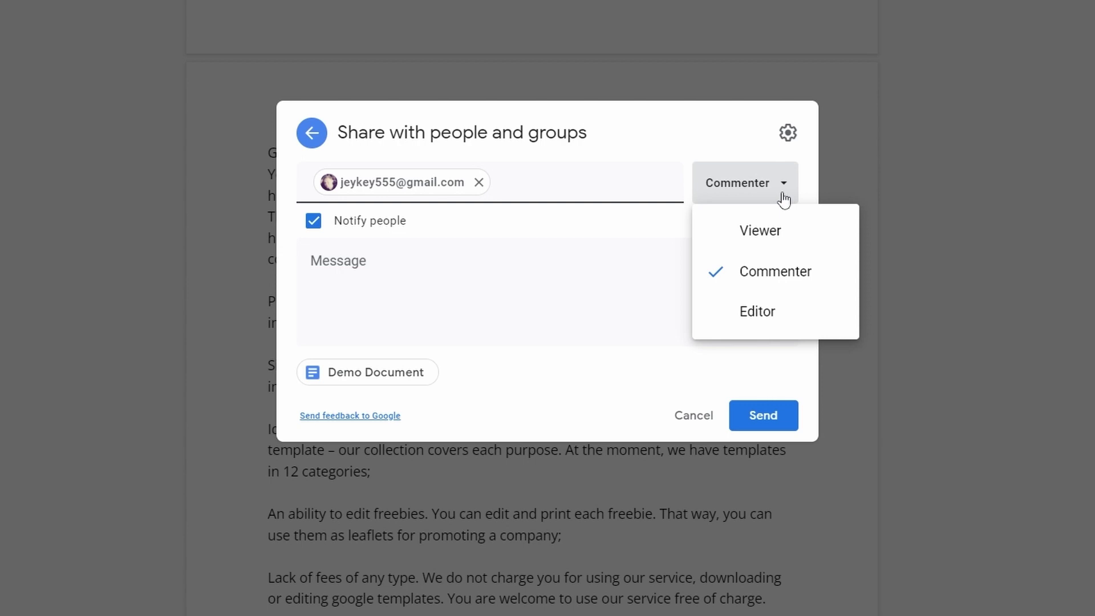
click(755, 309)
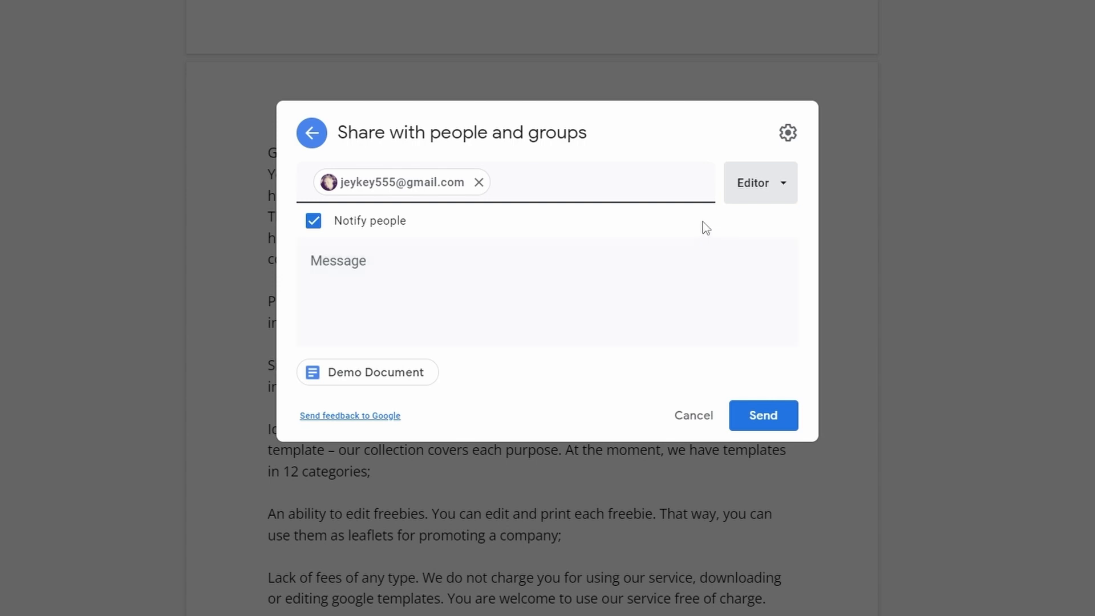
click(643, 188)
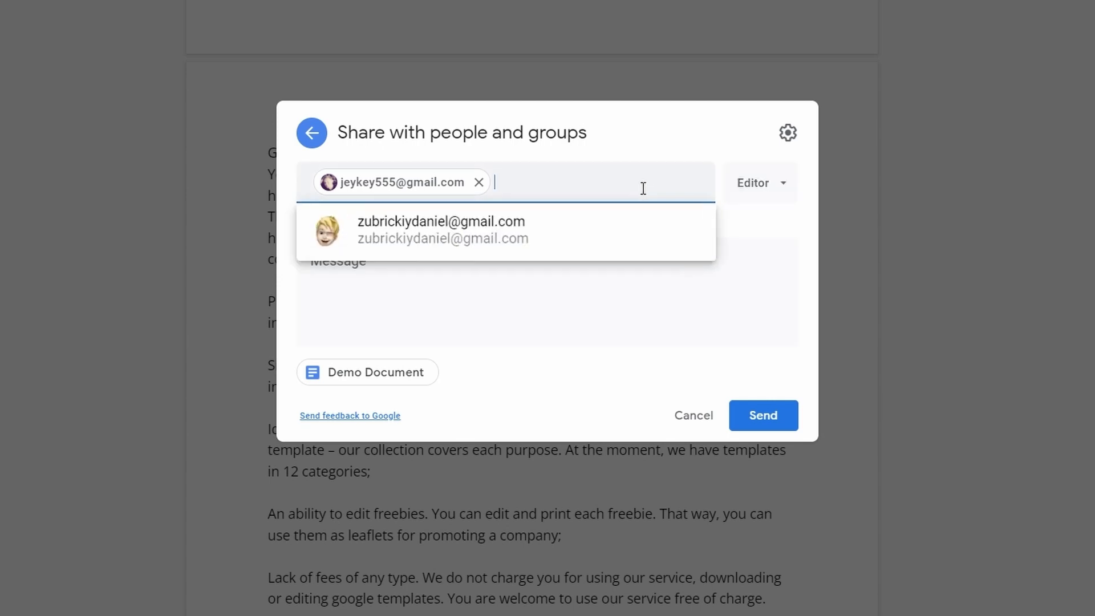
Leave Notify people on and paste the message 'Hi! I invite you to work on this project with me'.
click(652, 137)
click(313, 222)
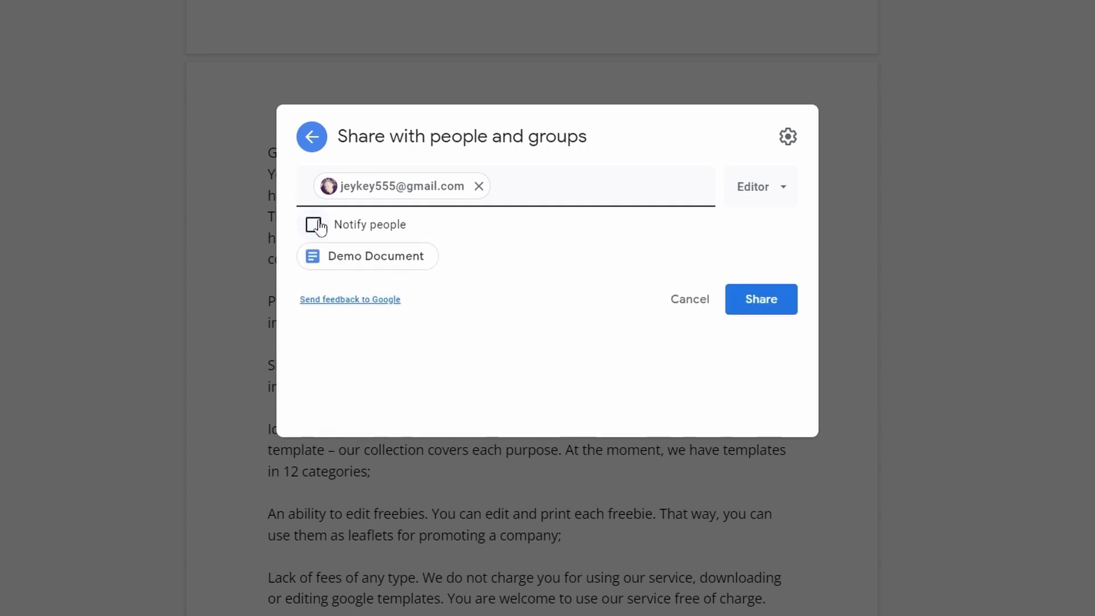
click(313, 281)
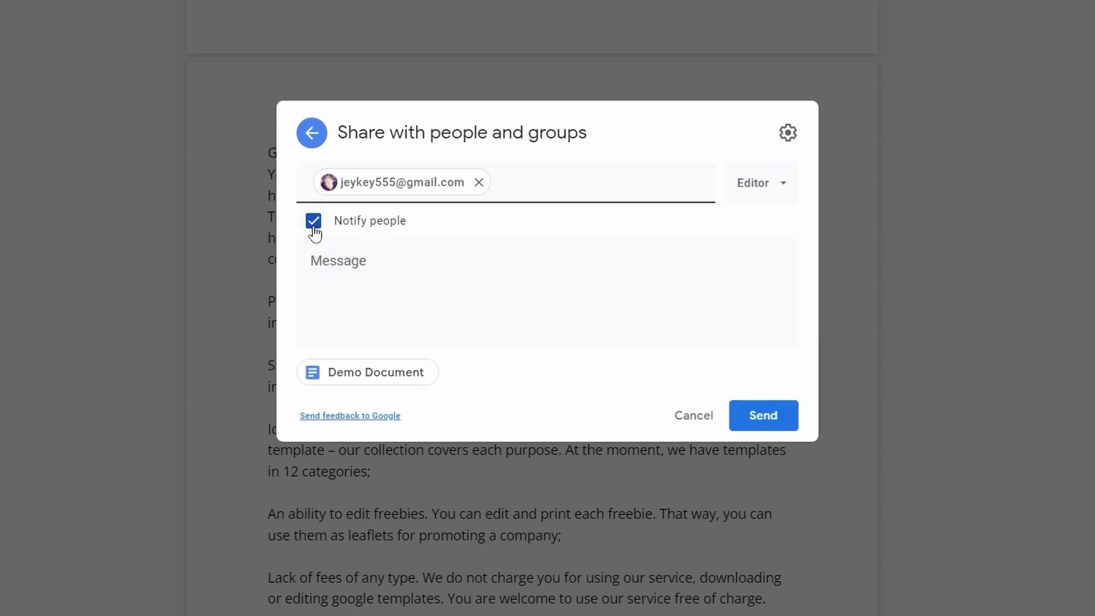
click(314, 228)
click(315, 280)
click(419, 280)
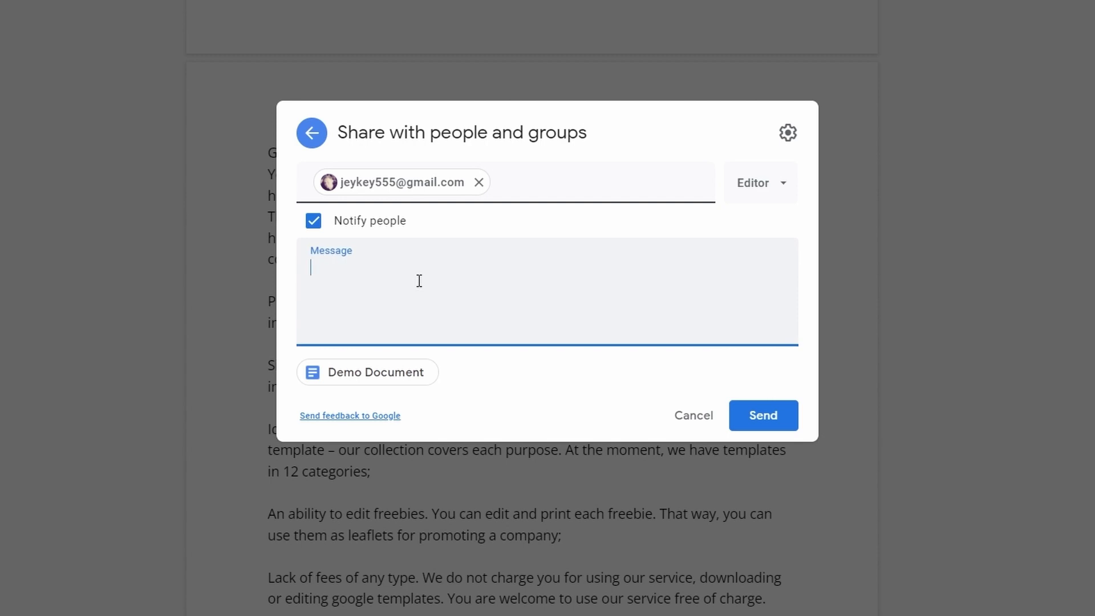
text(Hi! I invite you to work on this project with me)
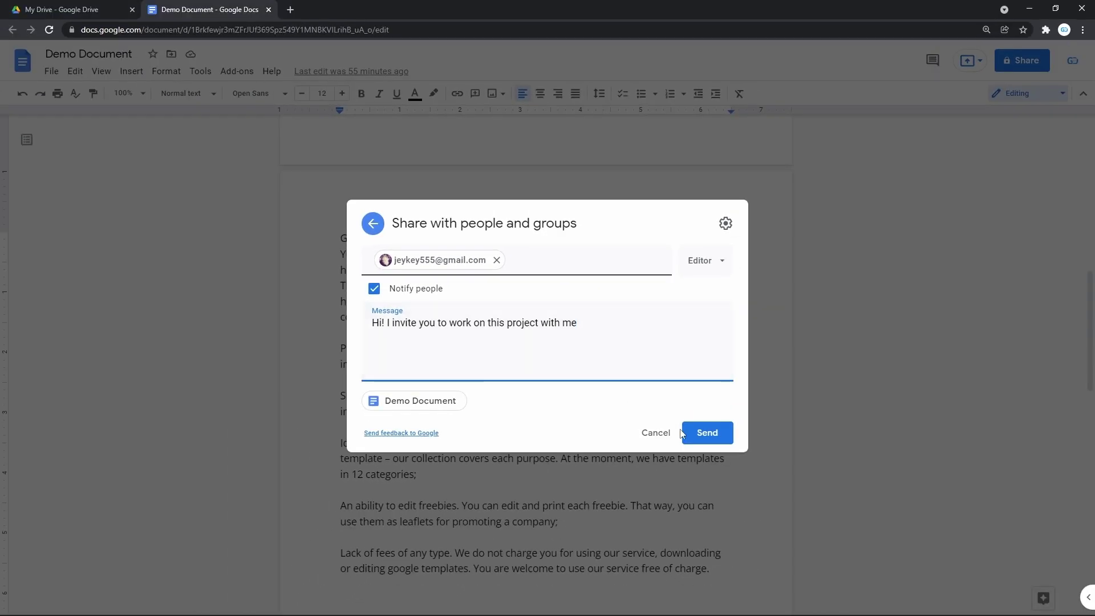
Send the Editor invitation, check the Share settings panel, and reopen the Share dialog.
click(697, 437)
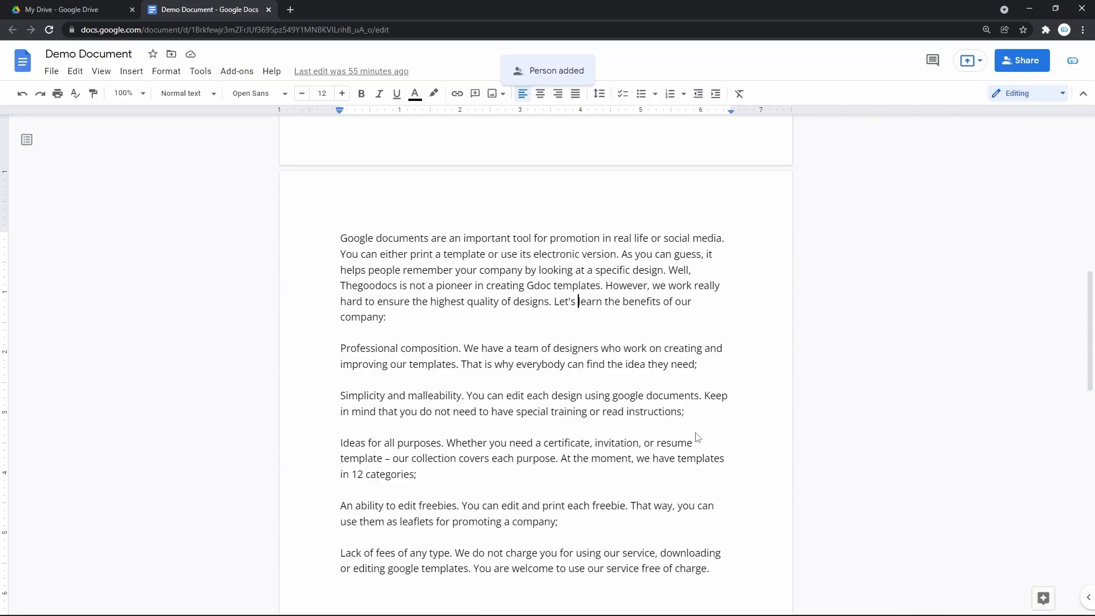
click(1028, 67)
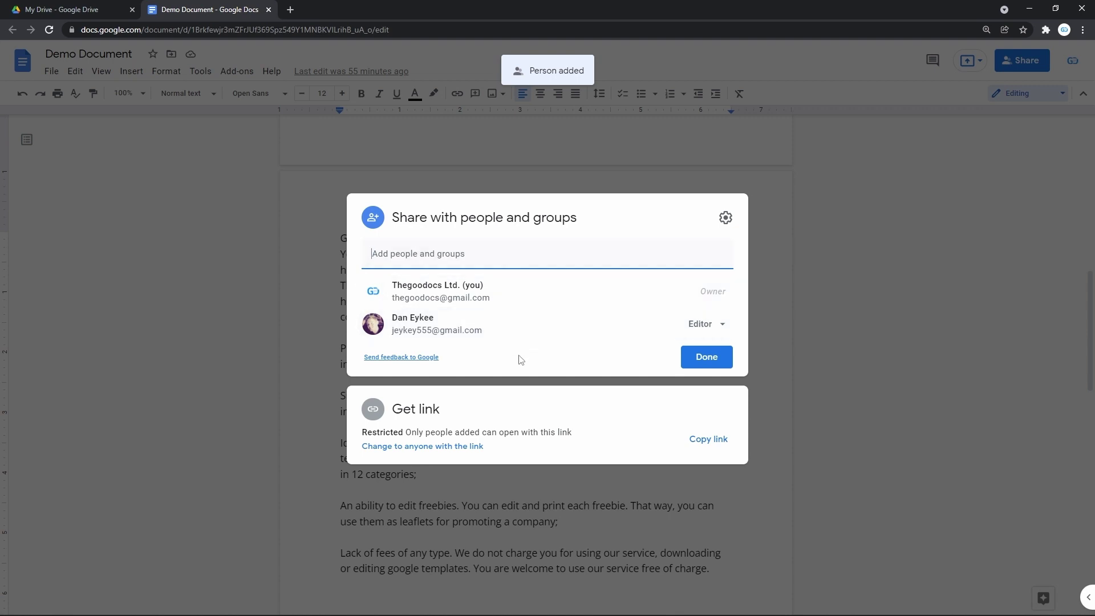
click(726, 221)
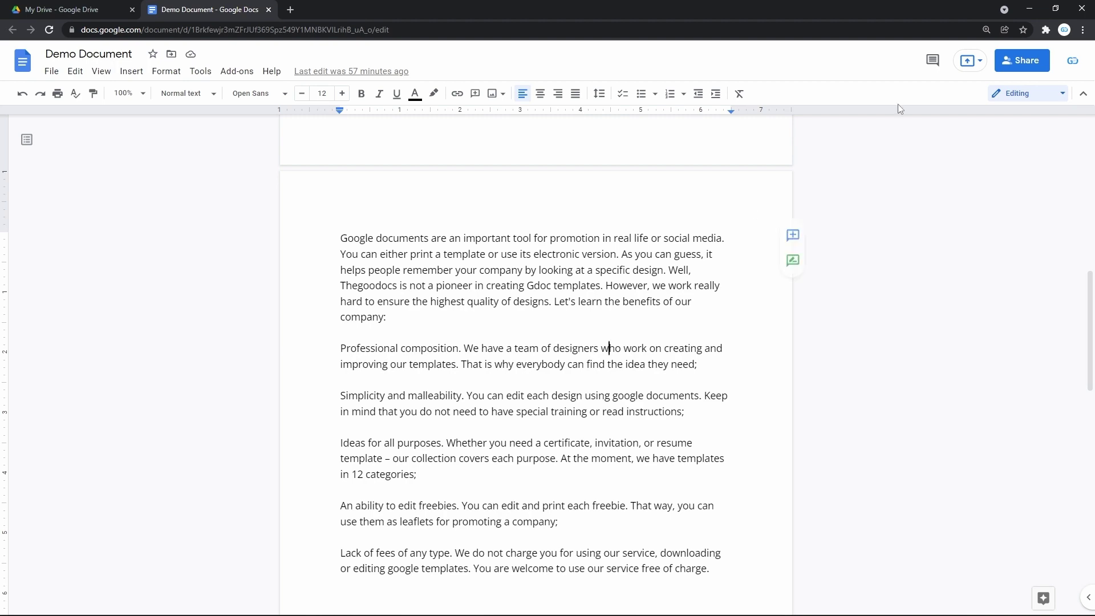
click(999, 64)
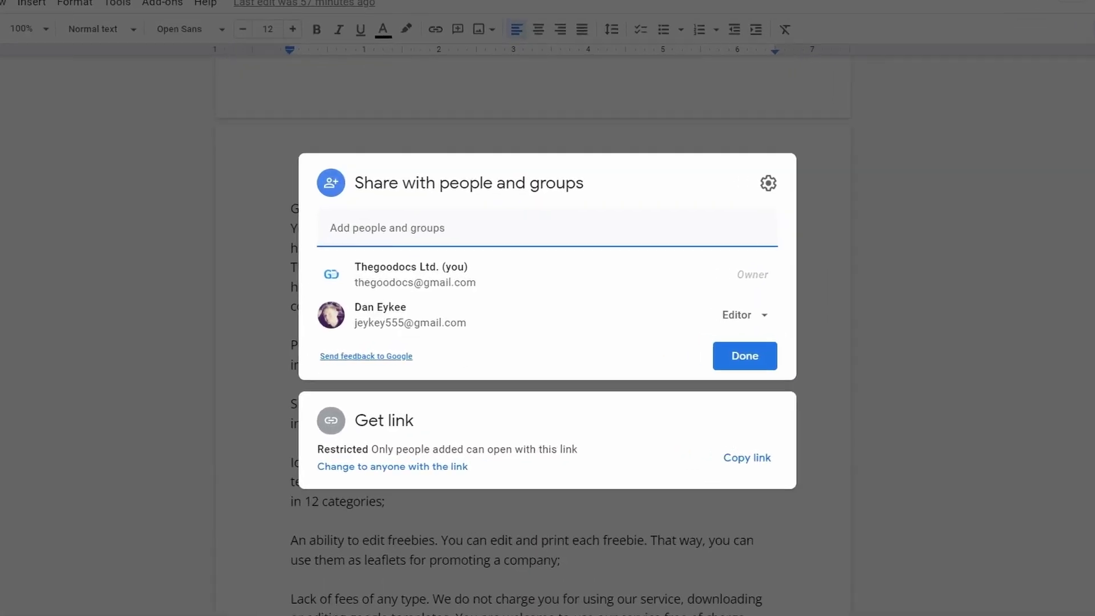
Set link access to Anyone with the link, briefly as Editor, then back to Viewer.
click(430, 418)
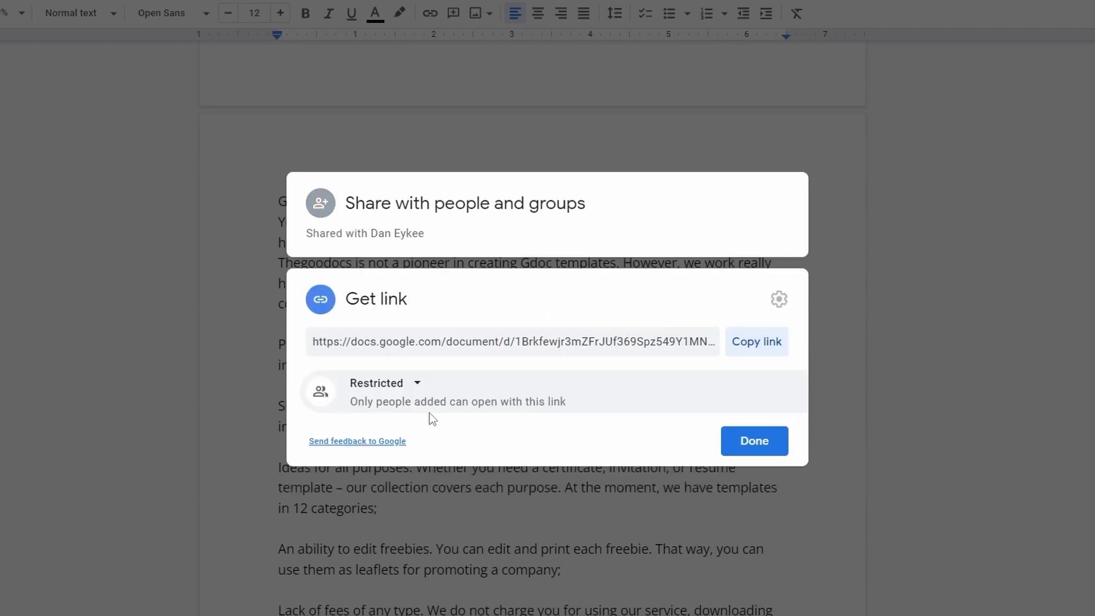
click(414, 387)
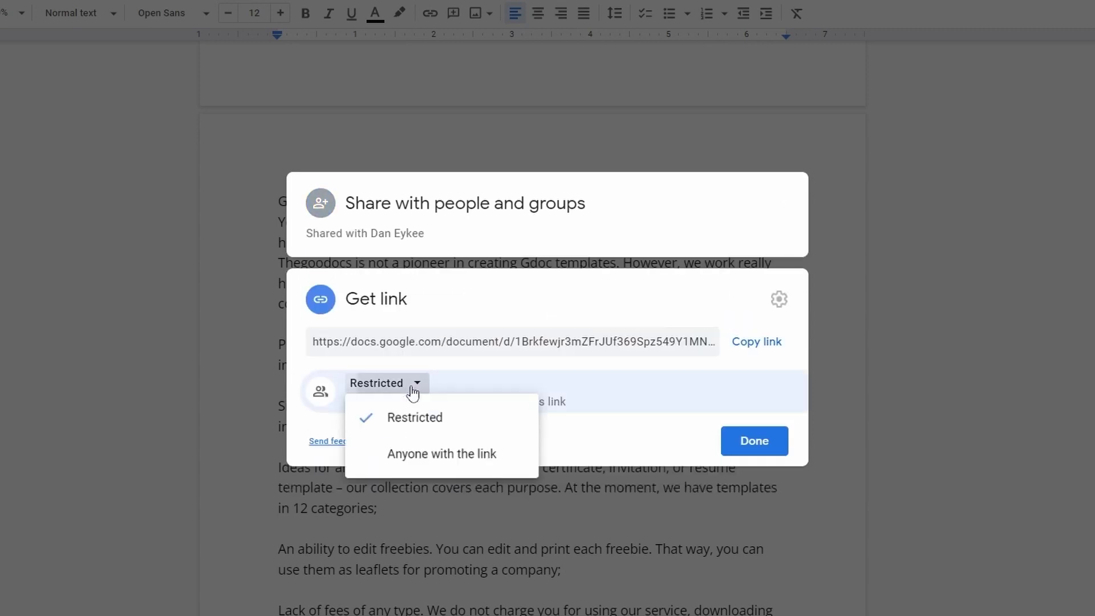
click(412, 462)
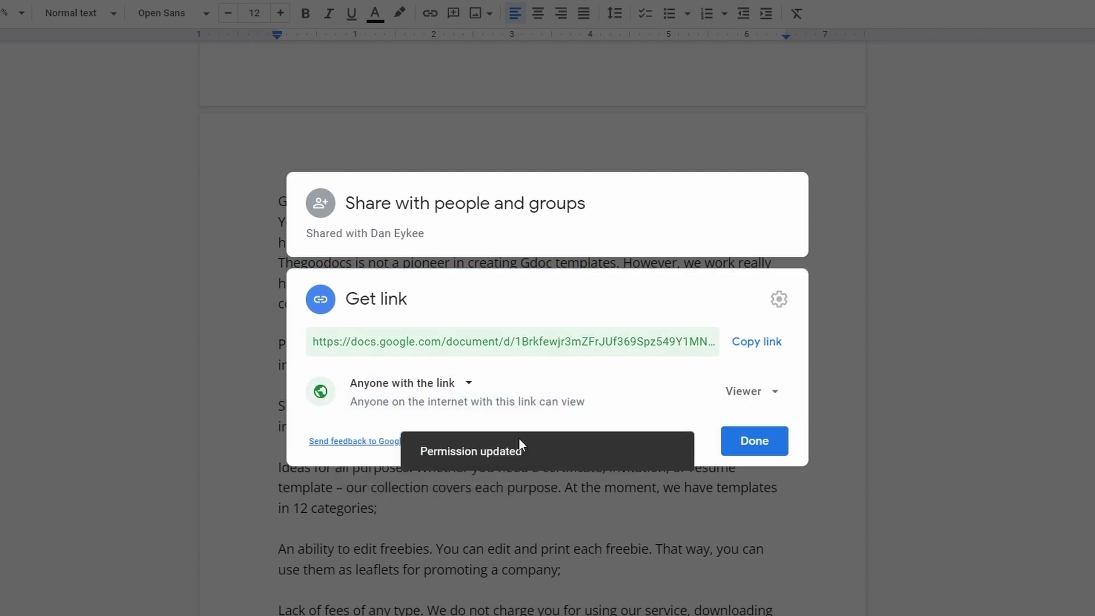
click(777, 393)
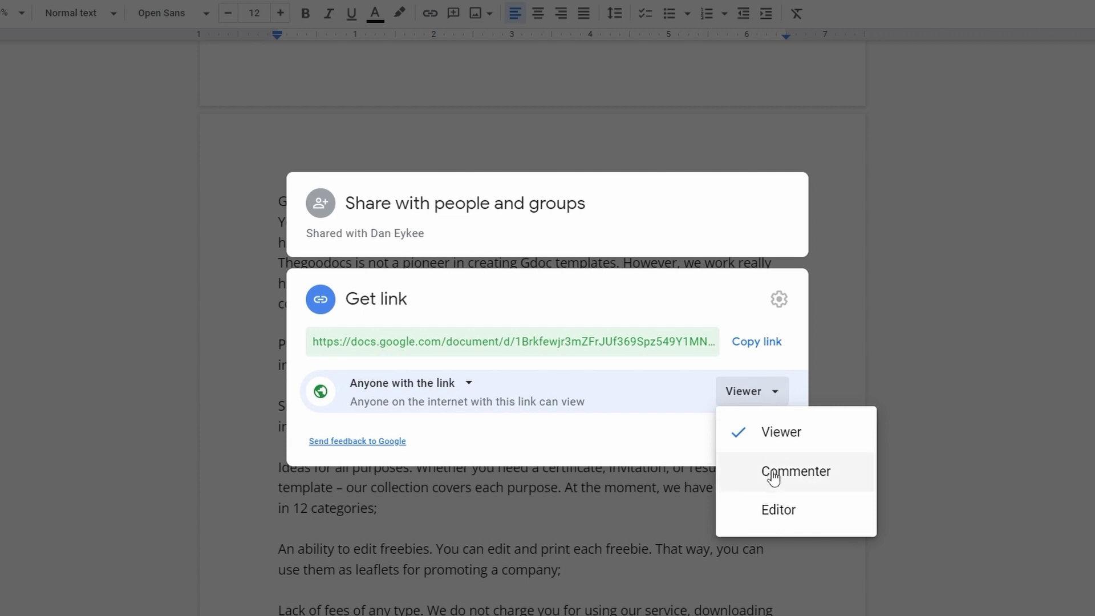
click(769, 507)
click(750, 392)
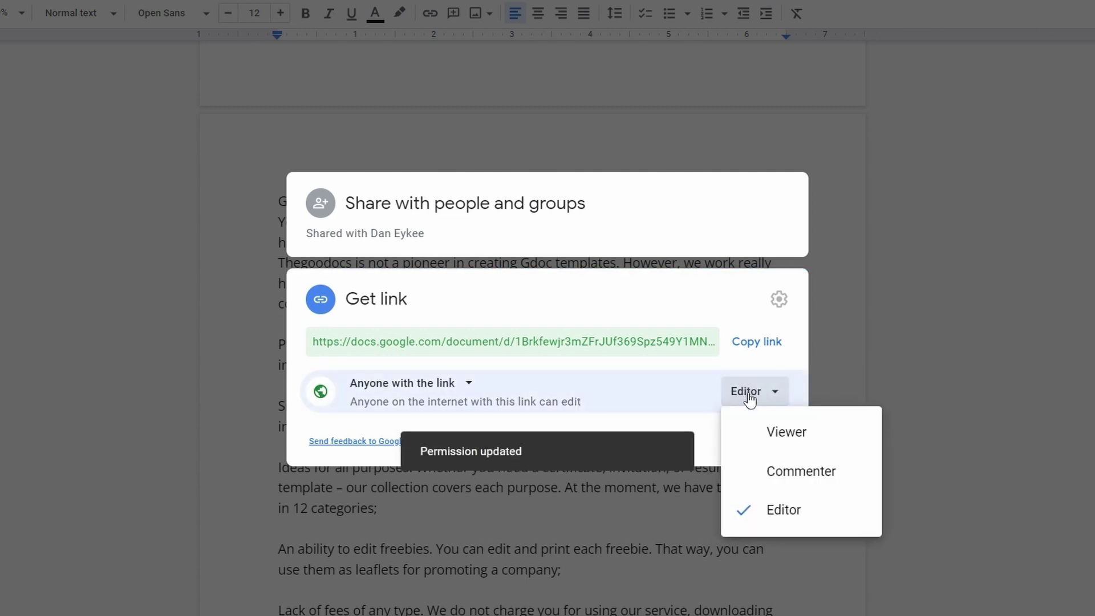
click(758, 431)
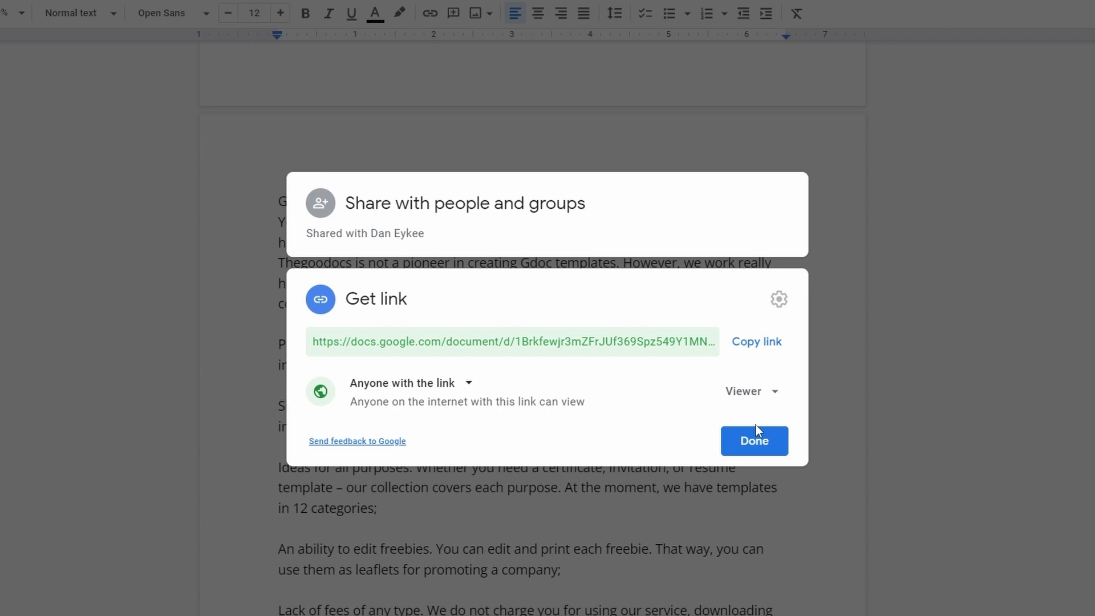
Keep link visitors as Viewer, copy the link, and close the Share dialog with Done.
click(750, 398)
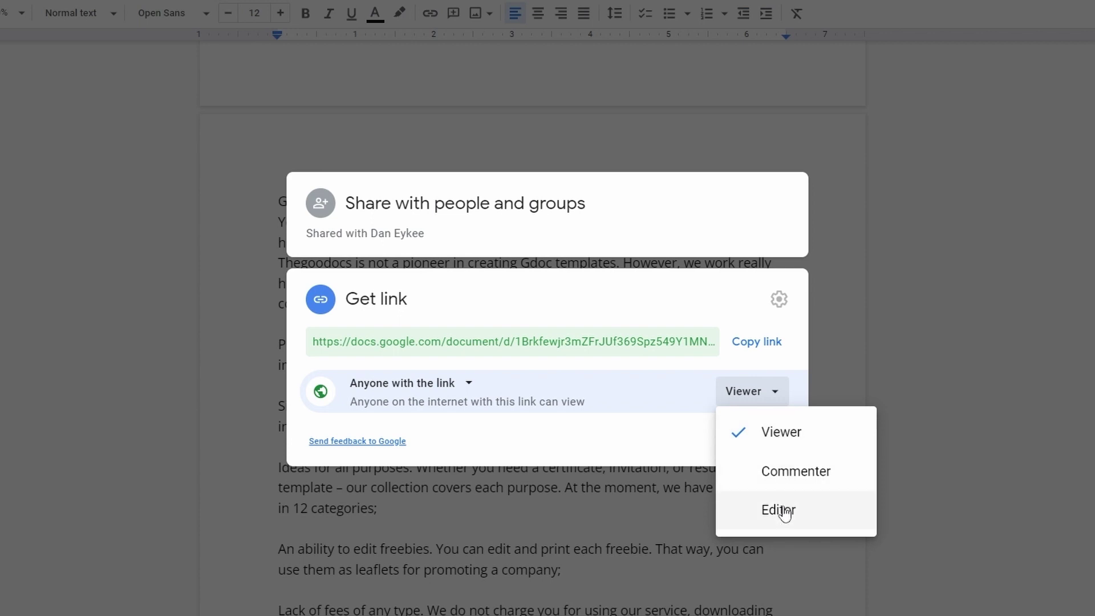
click(781, 433)
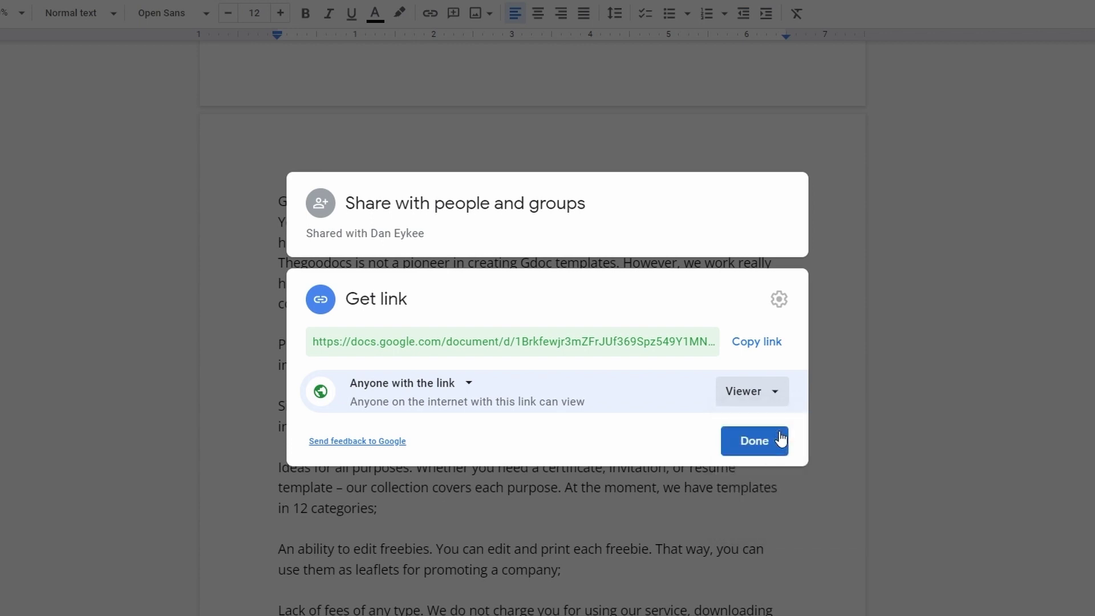
click(754, 345)
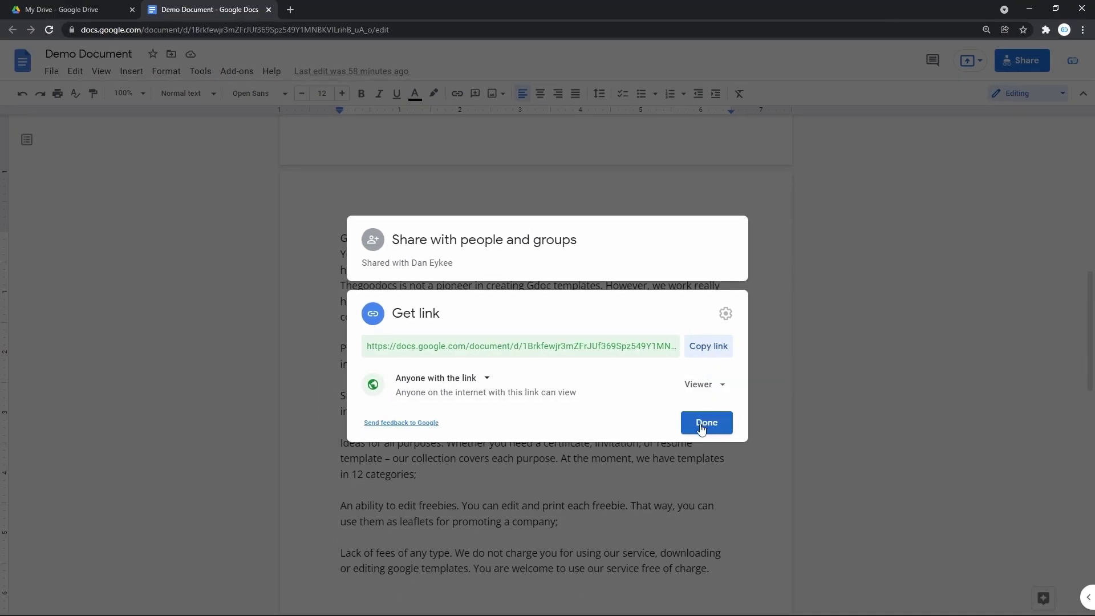
click(705, 424)
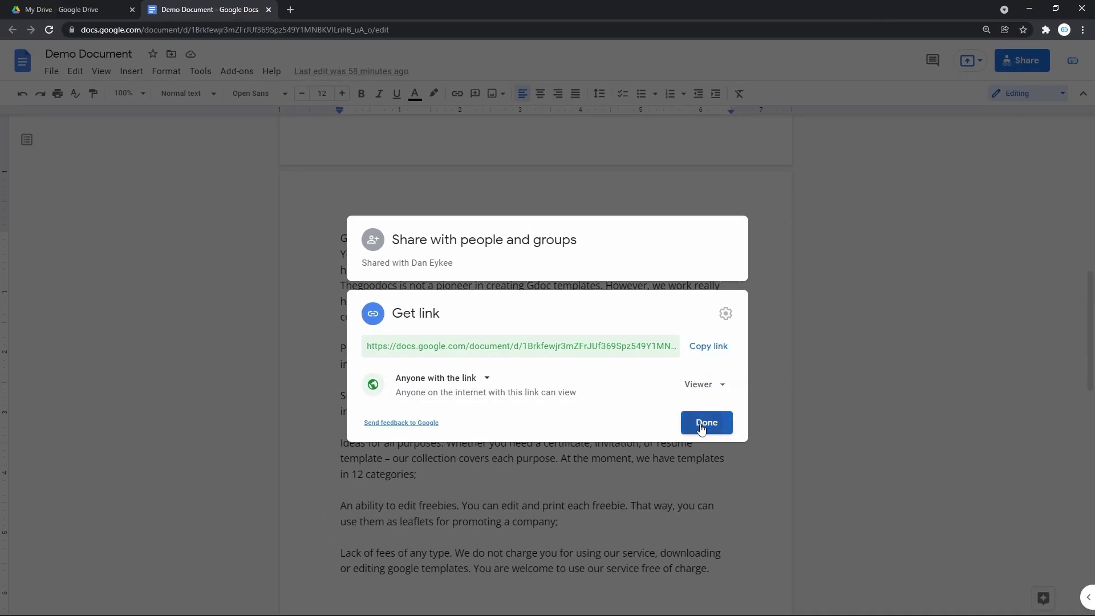
click(521, 479)
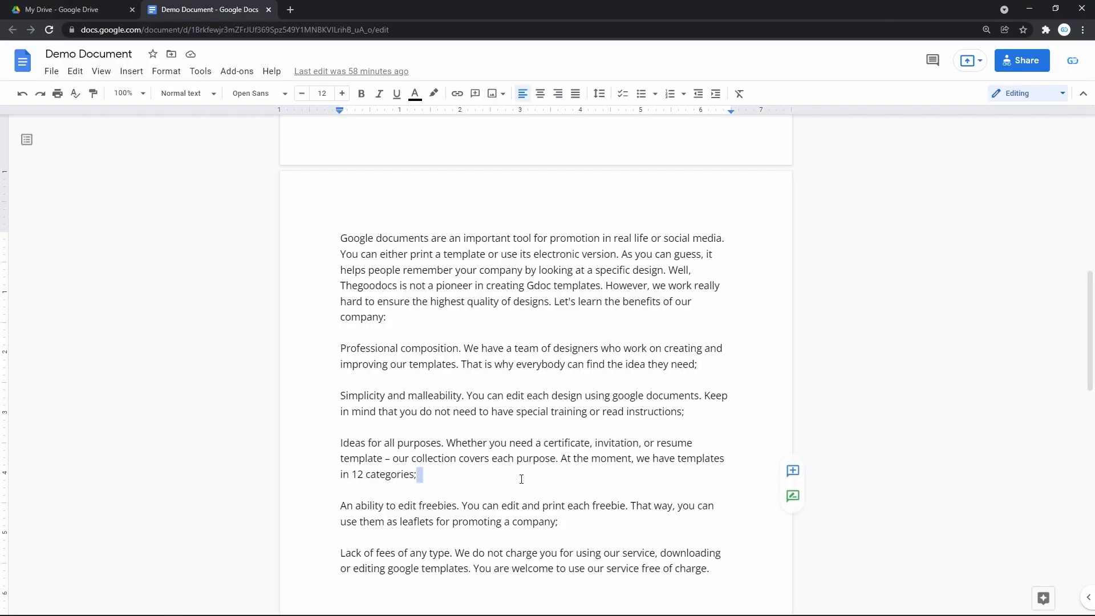